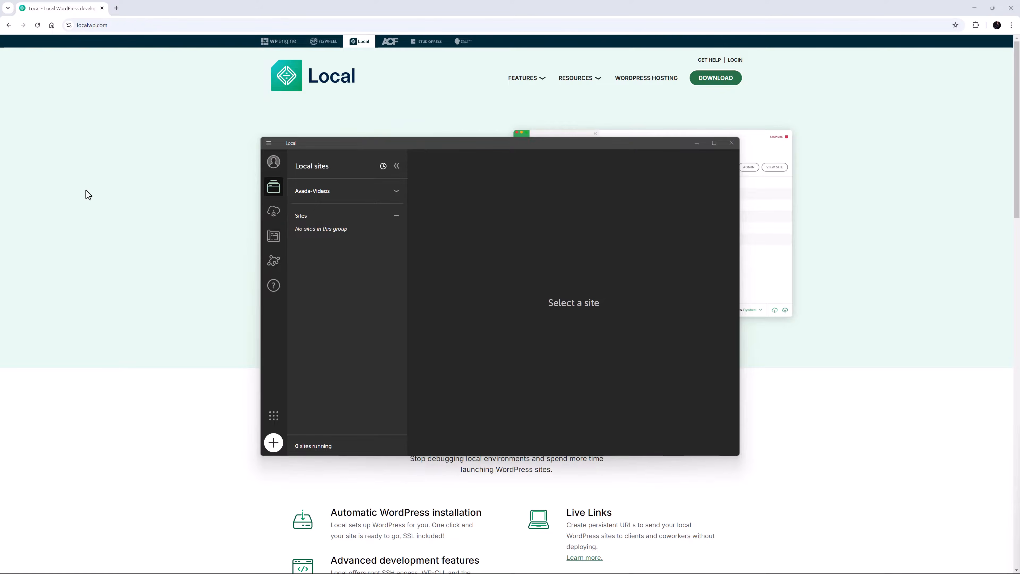
Start a new local site named myavadawebsite, keeping the default site domain and path.
click(273, 443)
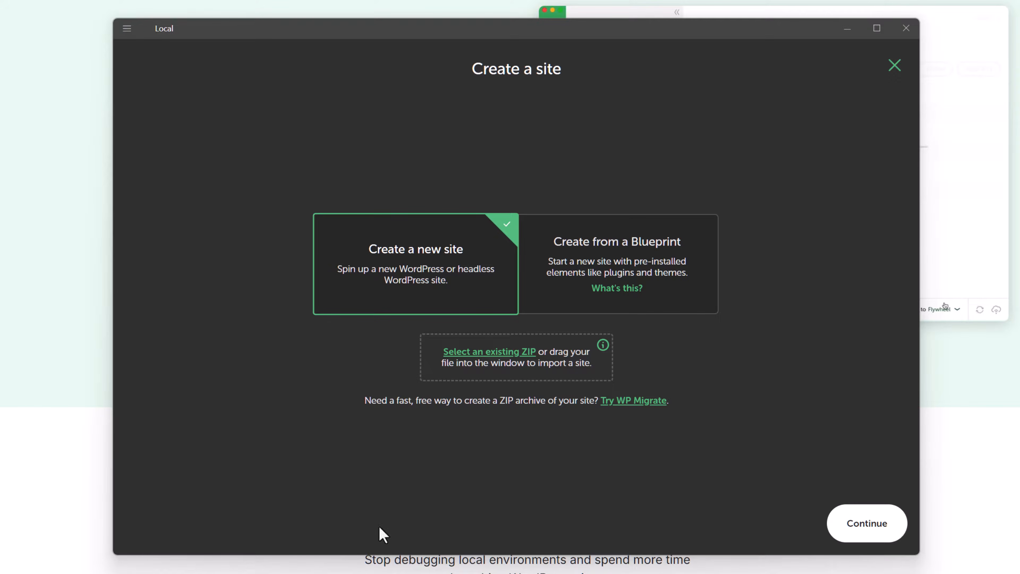
click(868, 525)
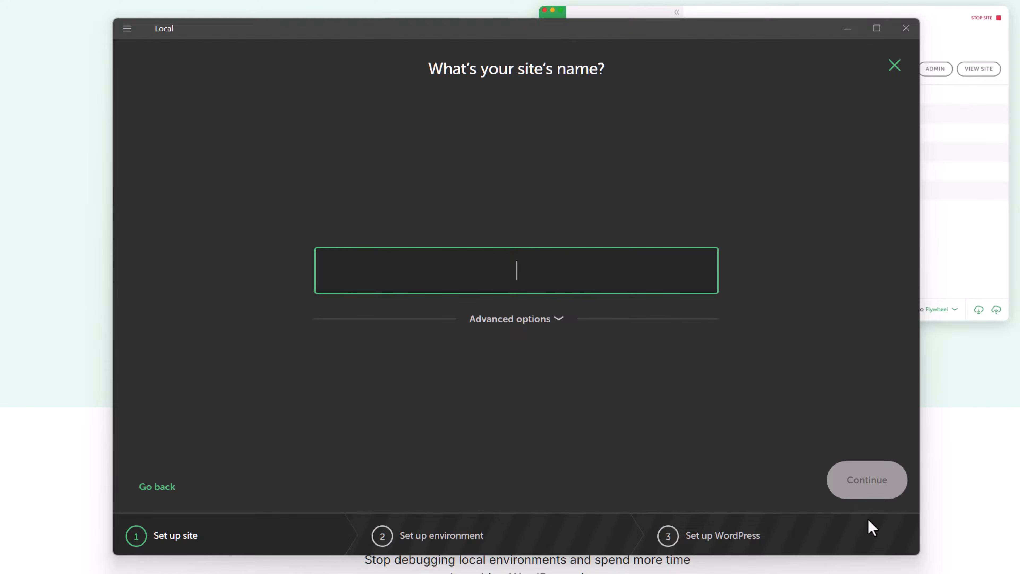
text(myavadawebsite)
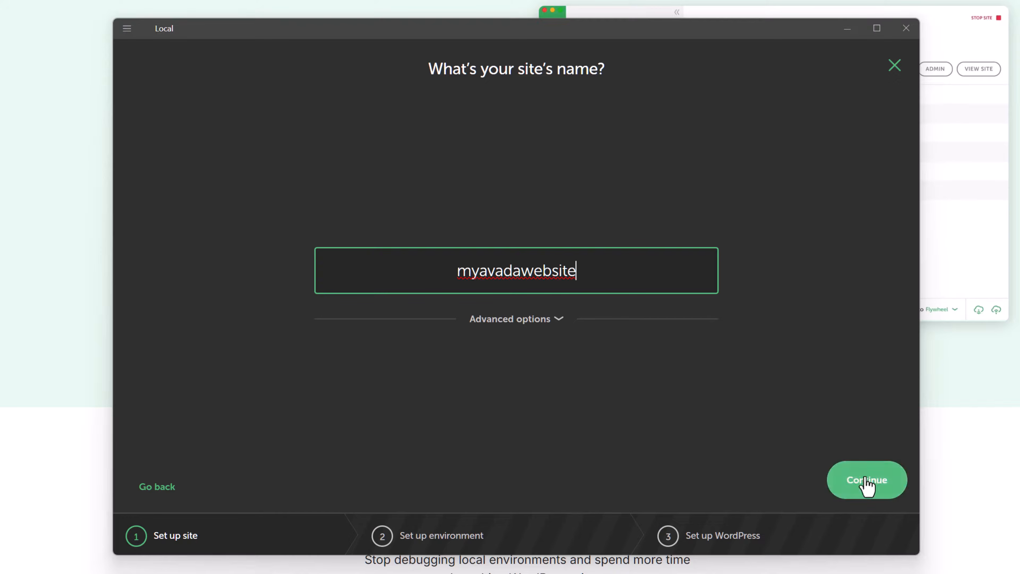
click(555, 320)
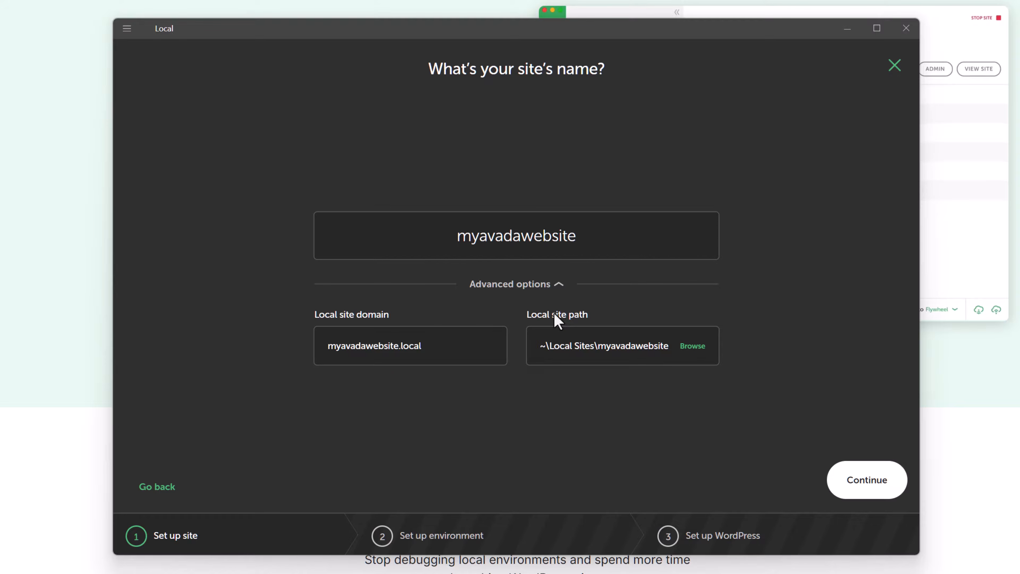
click(558, 285)
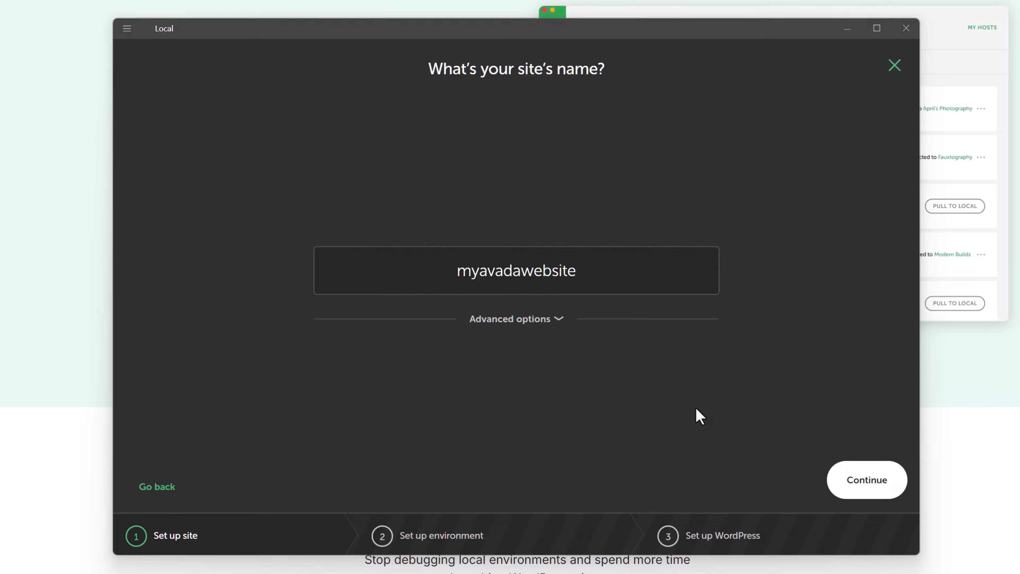
click(846, 489)
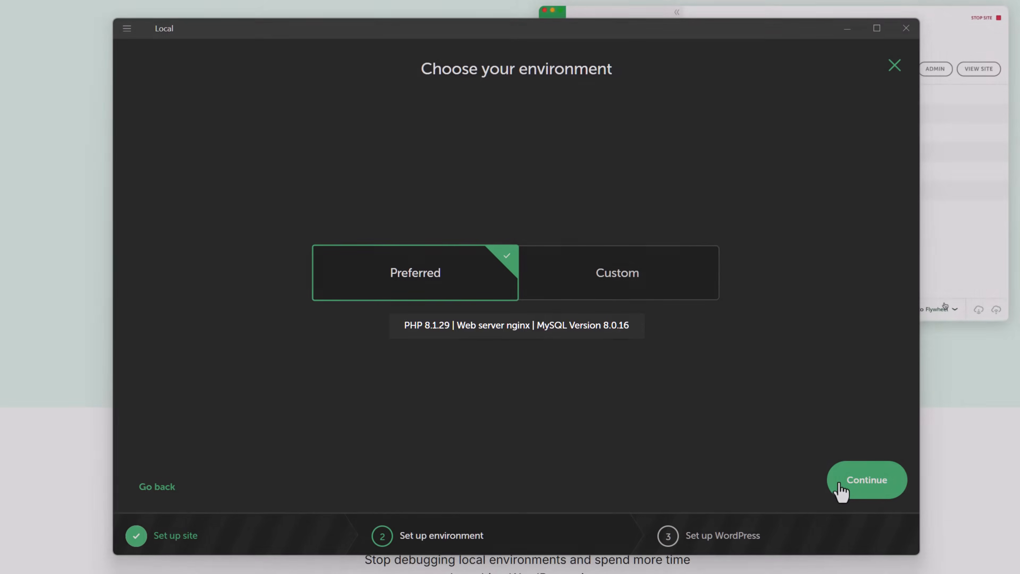
click(626, 283)
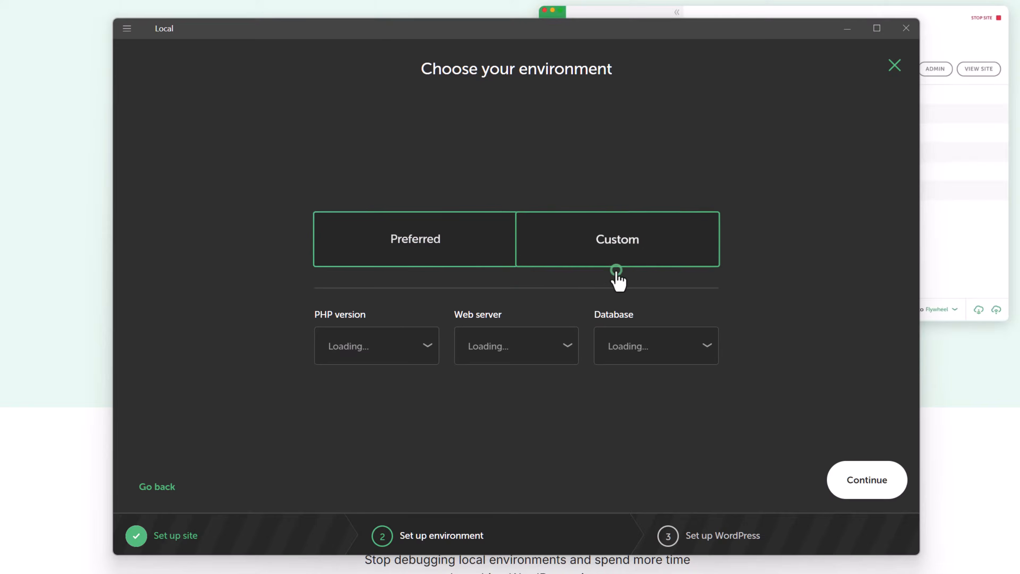
click(414, 353)
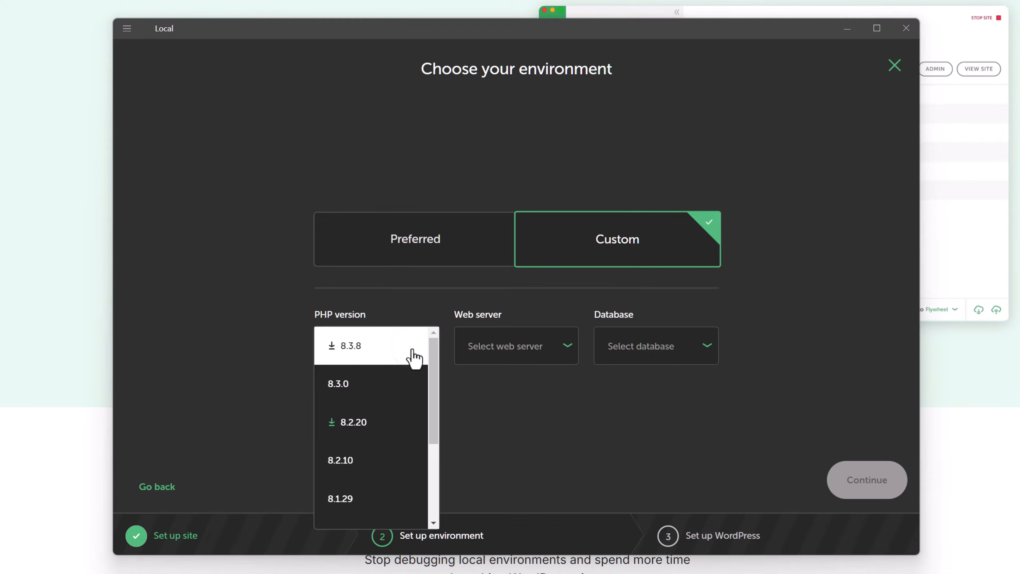
click(414, 354)
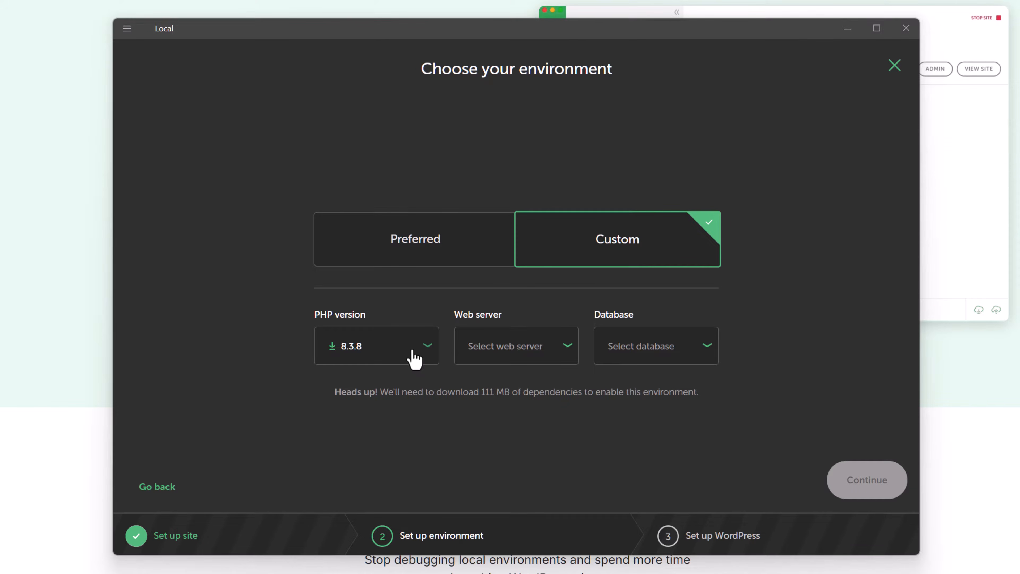
click(429, 235)
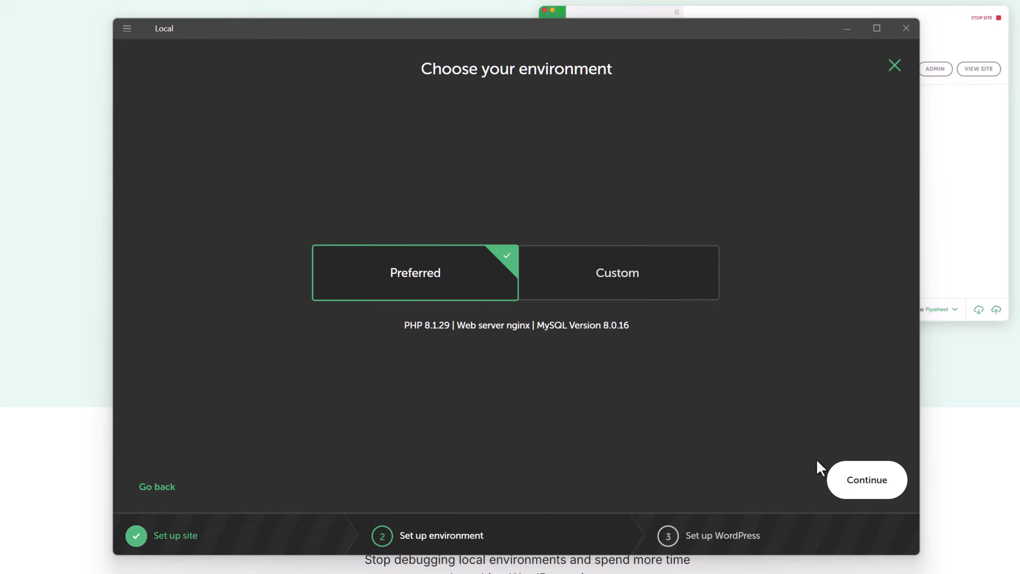
Accept the Preferred environment, enter the WordPress username and password, keep Multisite off, and add the site.
click(856, 489)
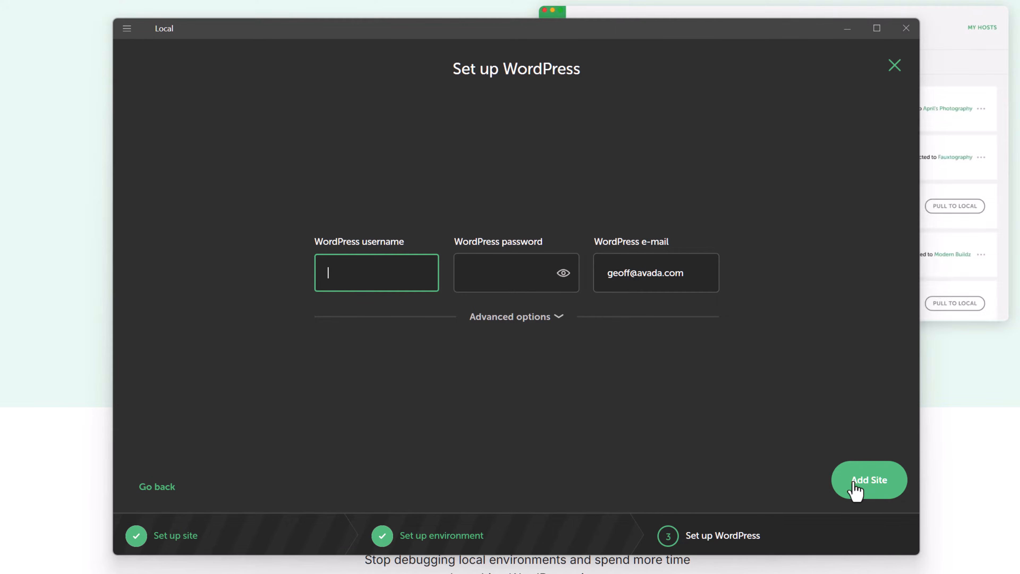
text(admin_djaef)
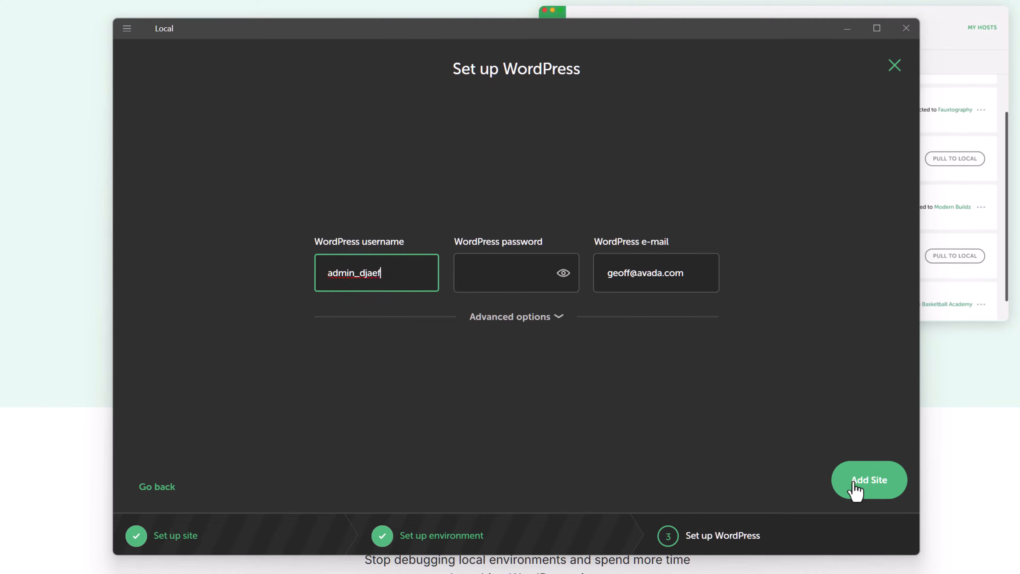
key(Tab)
key(ctrl+v)
key(Tab)
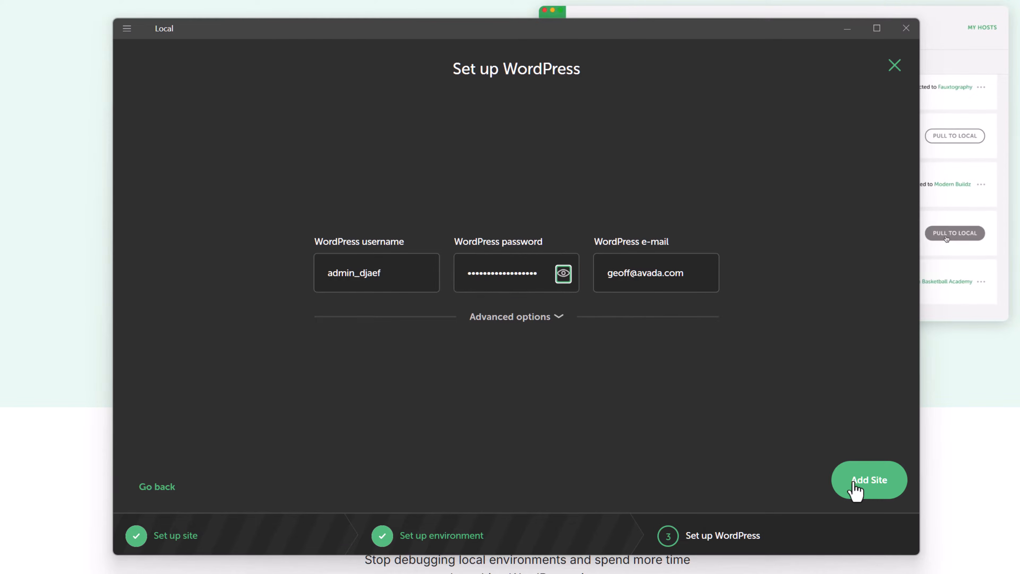
click(498, 321)
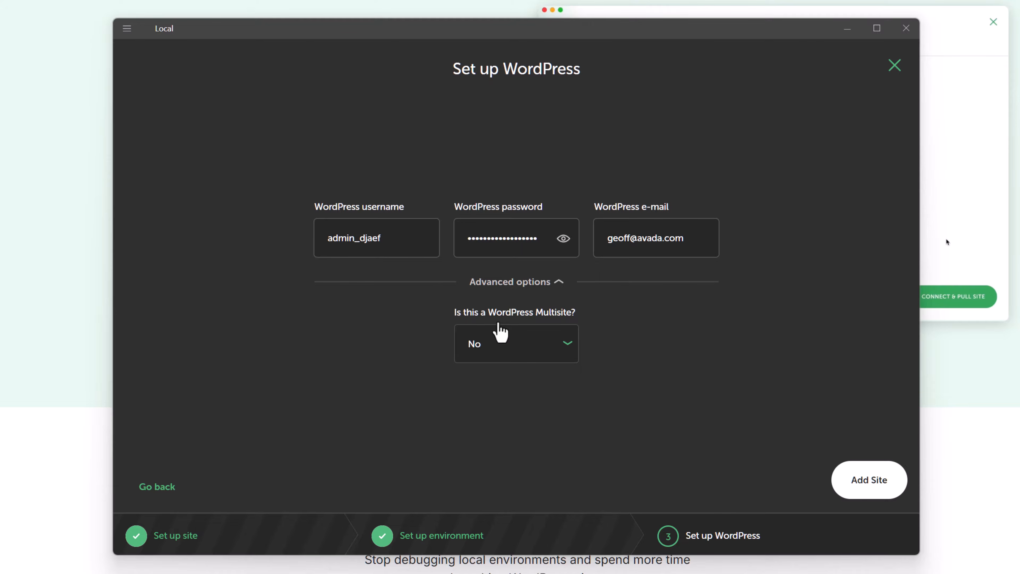
click(520, 283)
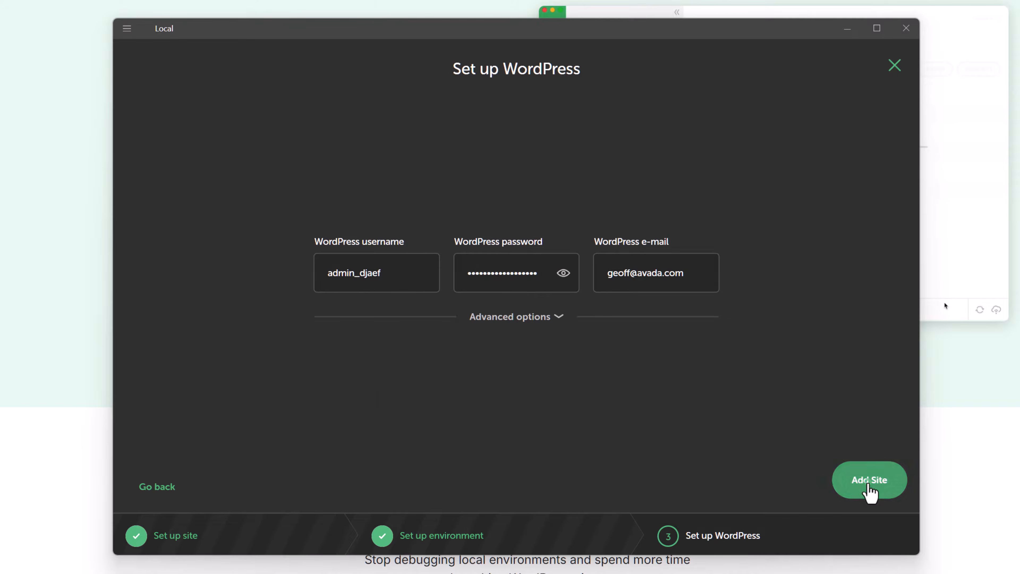
click(868, 484)
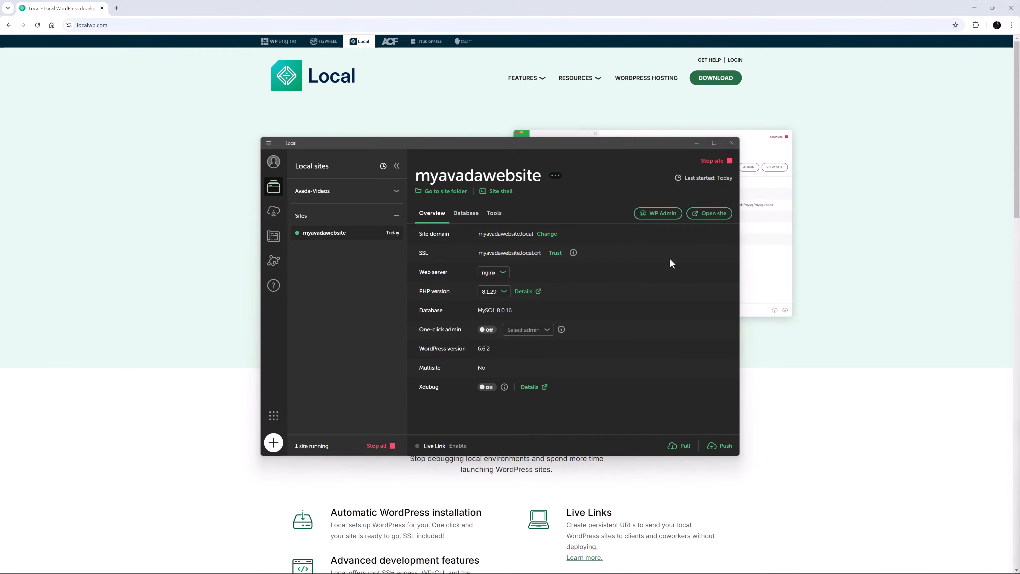
Trust the site's SSL certificate and enable one-click admin for the site's administrator account.
click(555, 253)
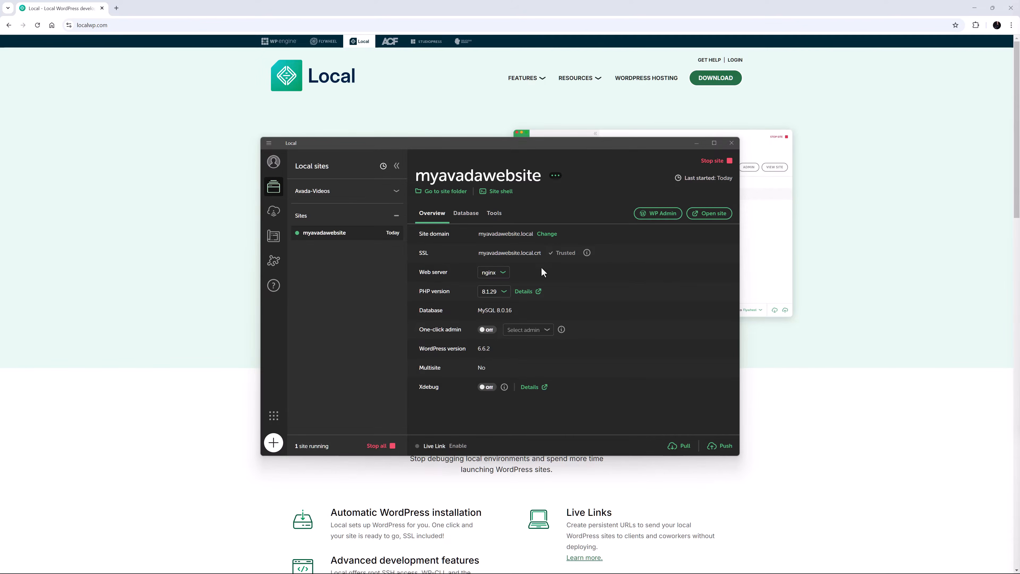
click(488, 332)
click(522, 331)
click(522, 342)
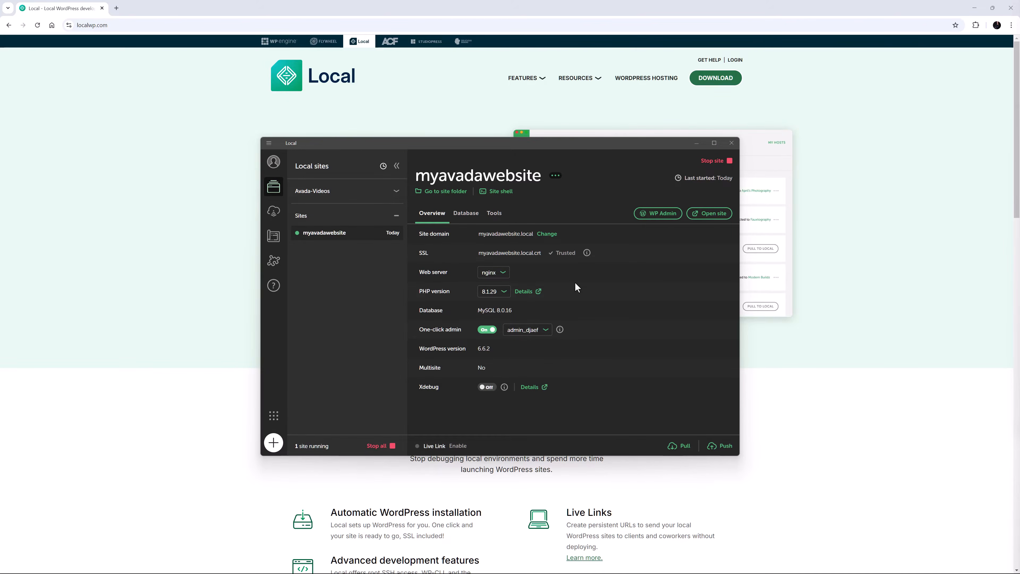
click(659, 214)
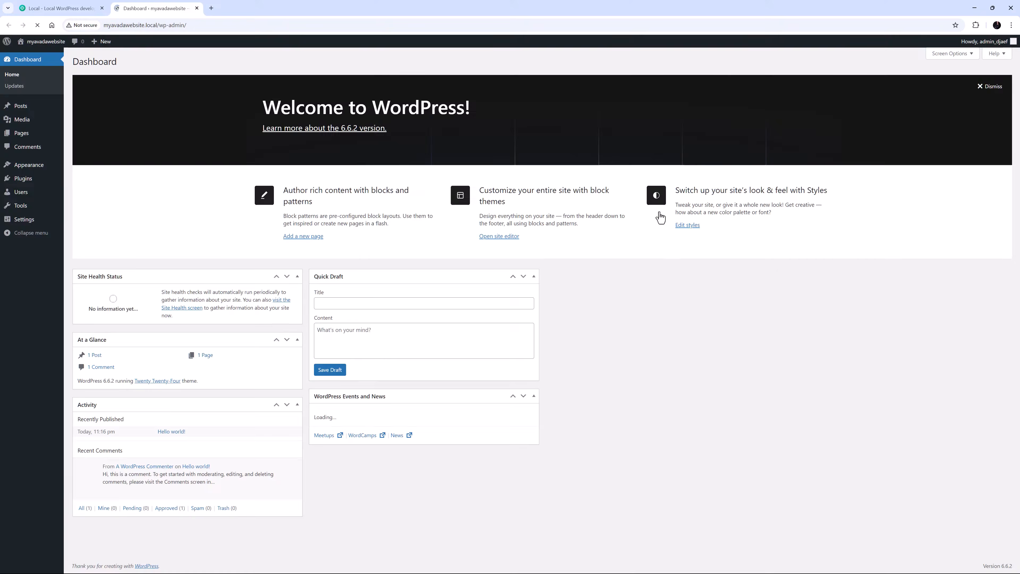
mouse_move(22, 220)
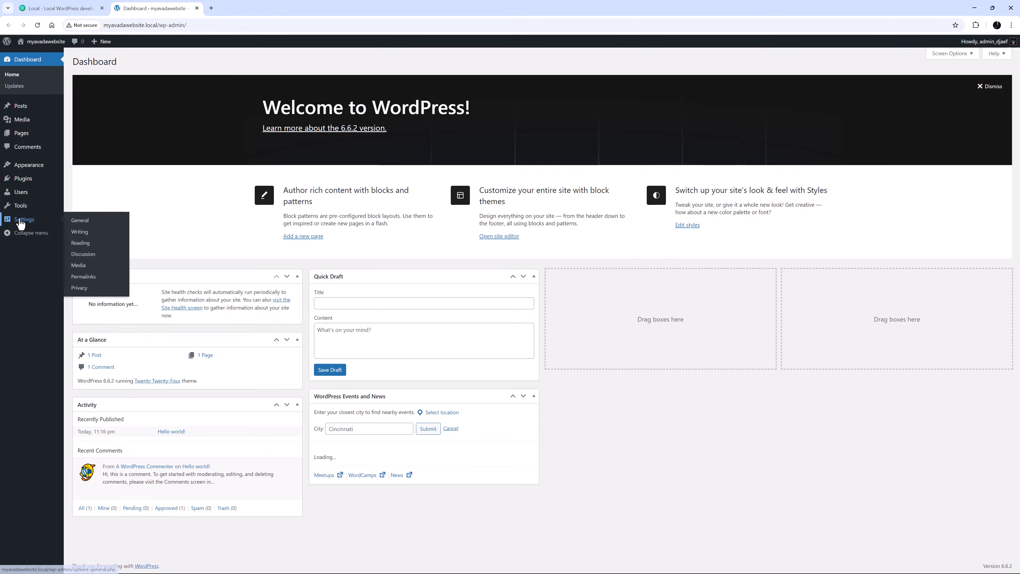
click(80, 220)
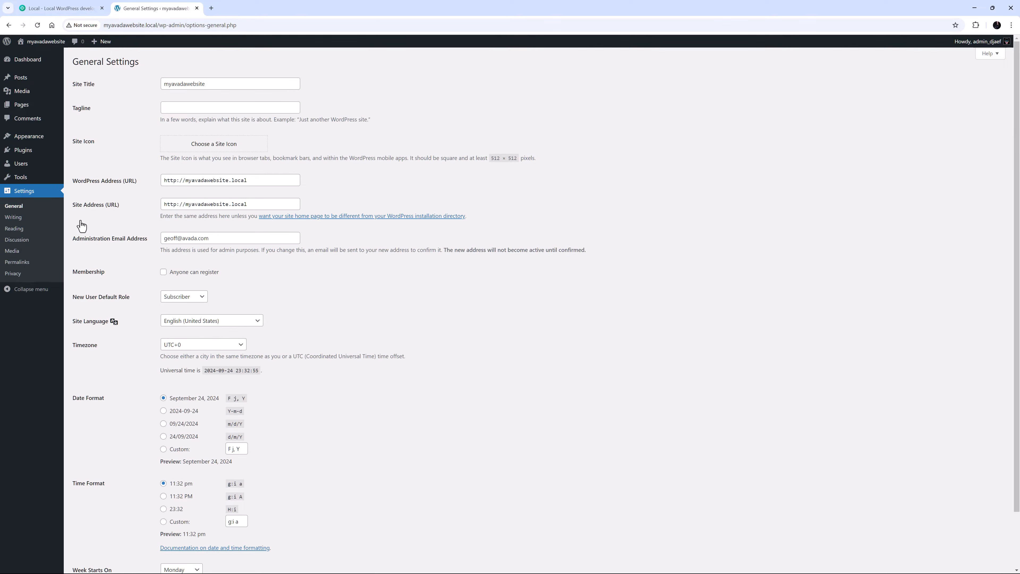
click(171, 180)
text(s)
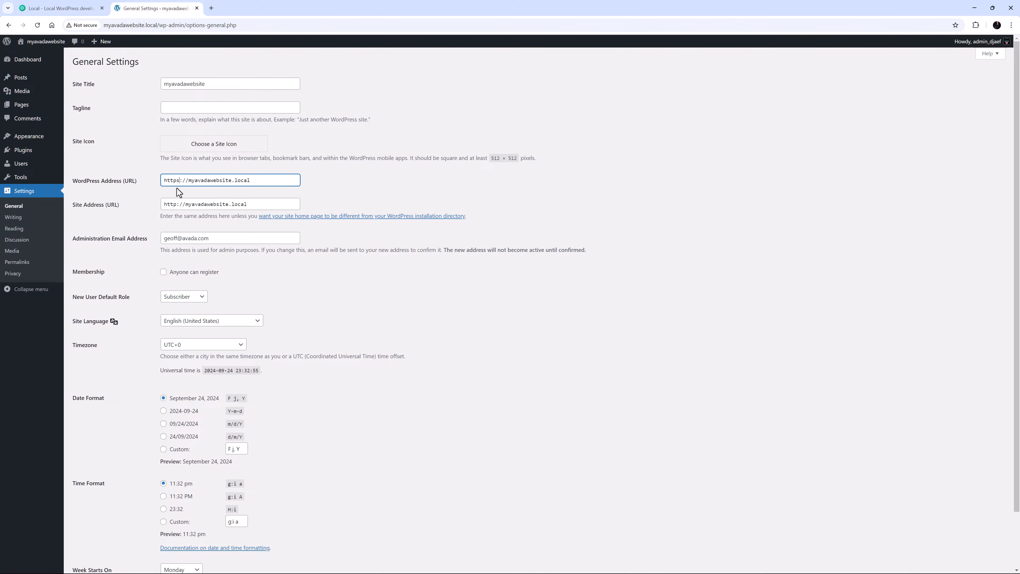
click(176, 204)
text(s)
scroll(197, 234, down, 2)
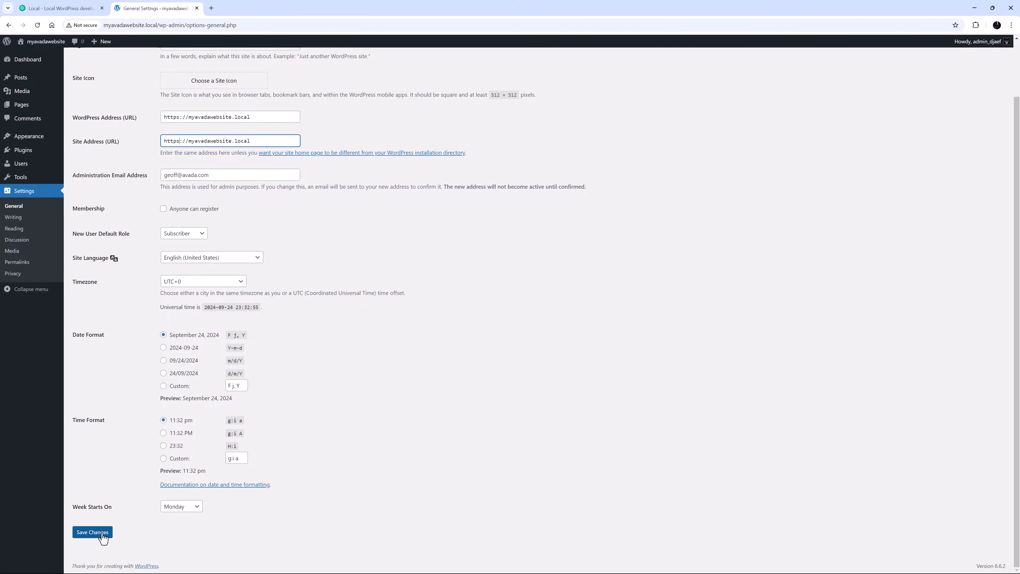
click(84, 537)
Log back in to WordPress, view the site's front end and return to the dashboard.
click(551, 211)
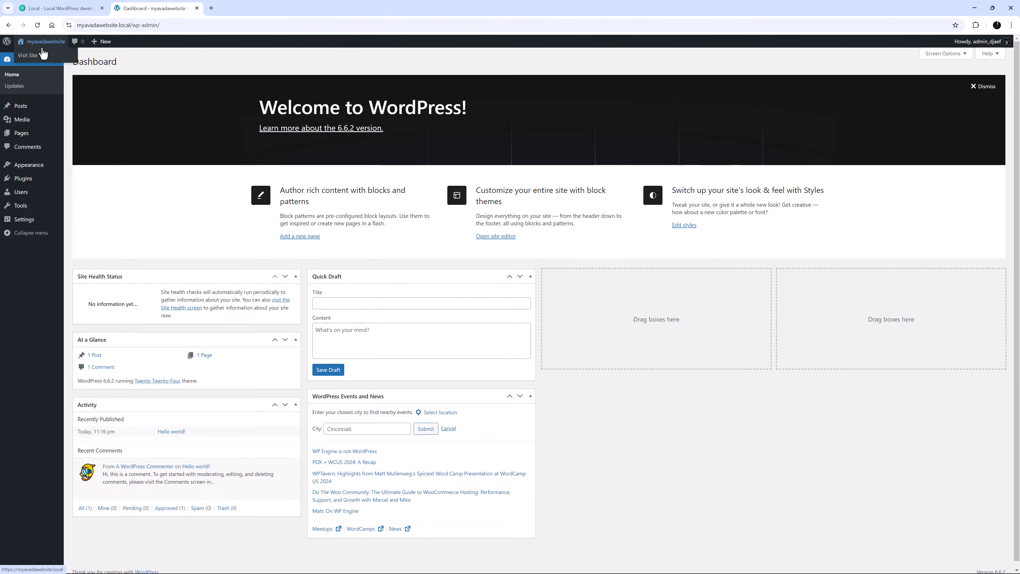
click(36, 55)
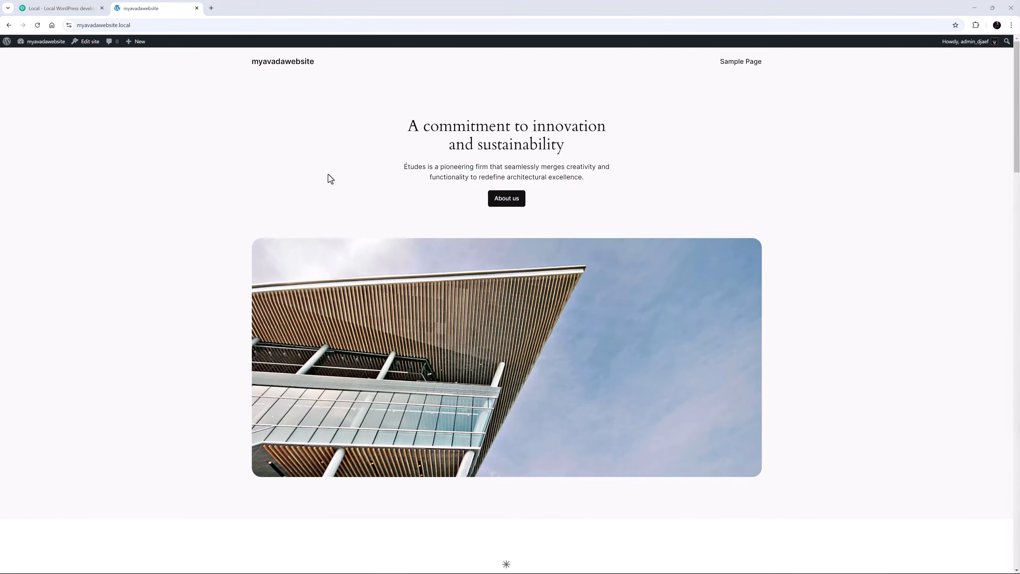
click(32, 57)
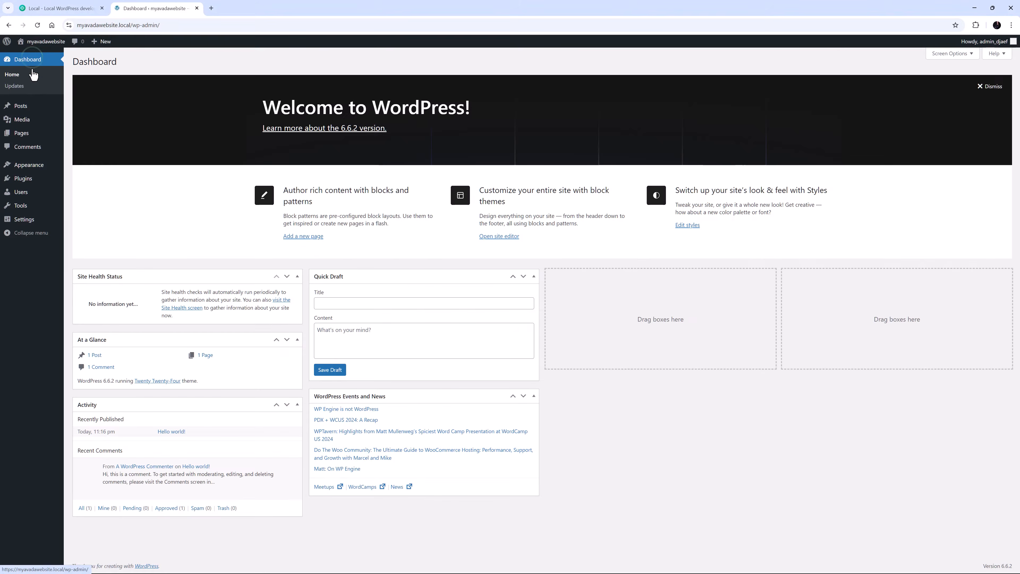
Delete the inactive Twenty Twenty-Two and Twenty Twenty-Three themes.
mouse_move(35, 166)
click(73, 166)
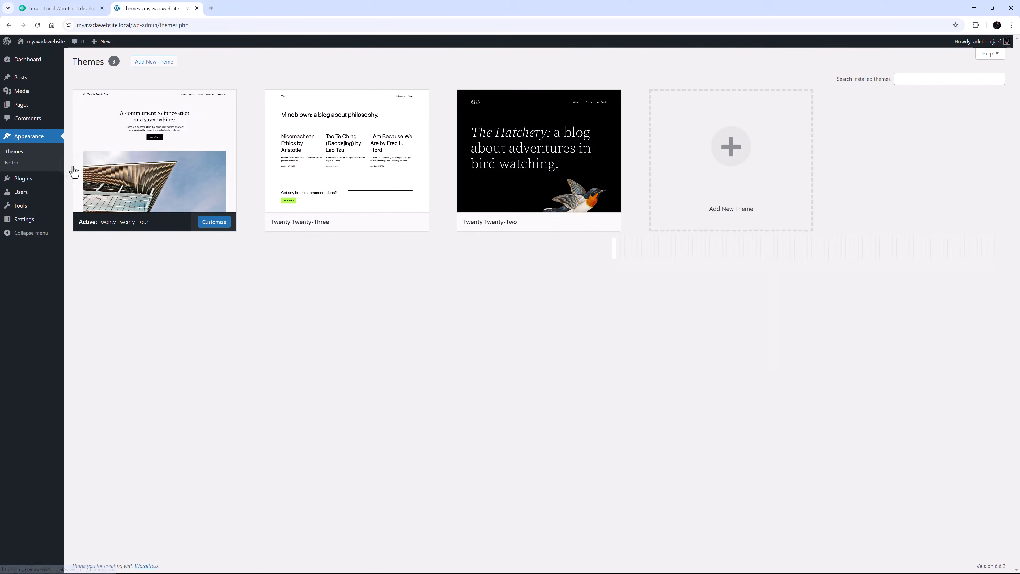
click(532, 149)
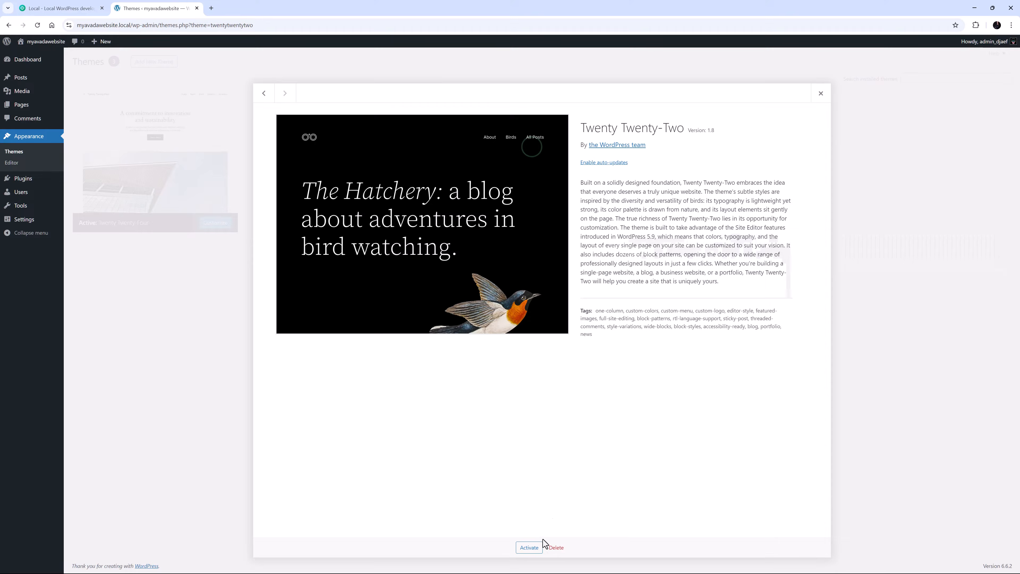
click(555, 548)
click(547, 91)
click(333, 149)
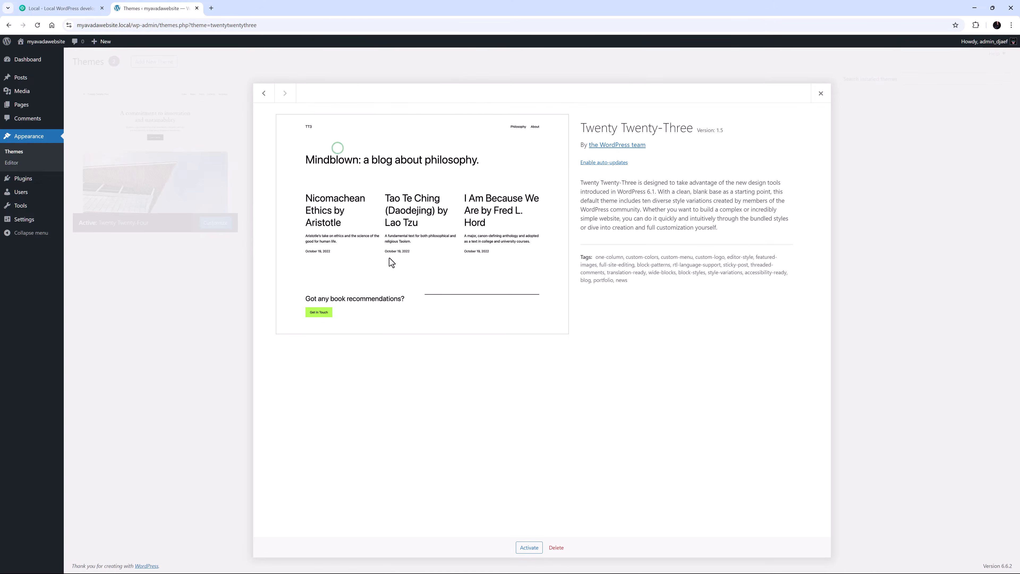
click(556, 547)
click(546, 91)
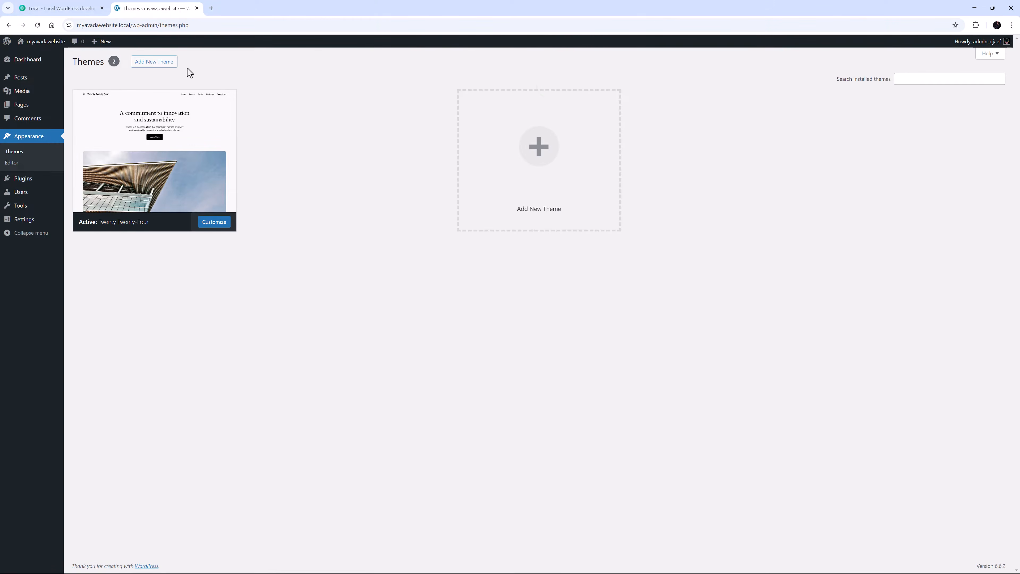
Upload and install the Avada theme from themeforest-KBjO81TC-avada-responsive-multipurpose-theme-wordpress-theme.zip, and activate it.
click(156, 62)
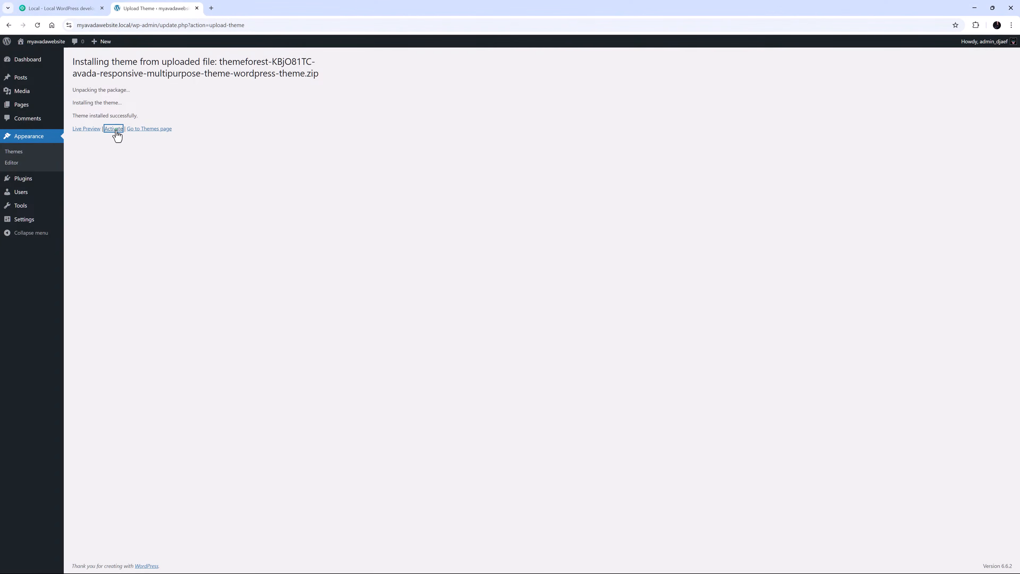
click(113, 129)
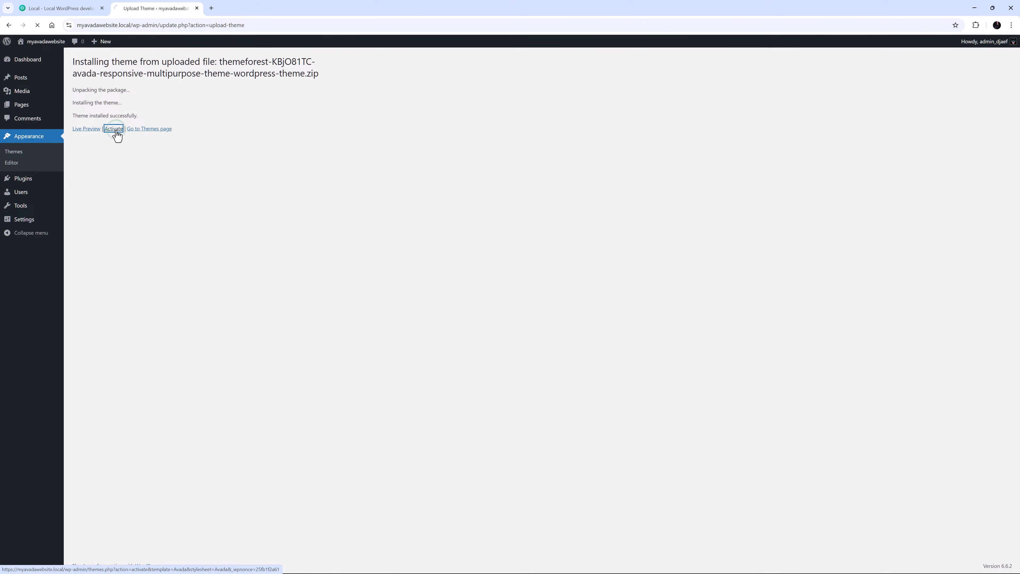